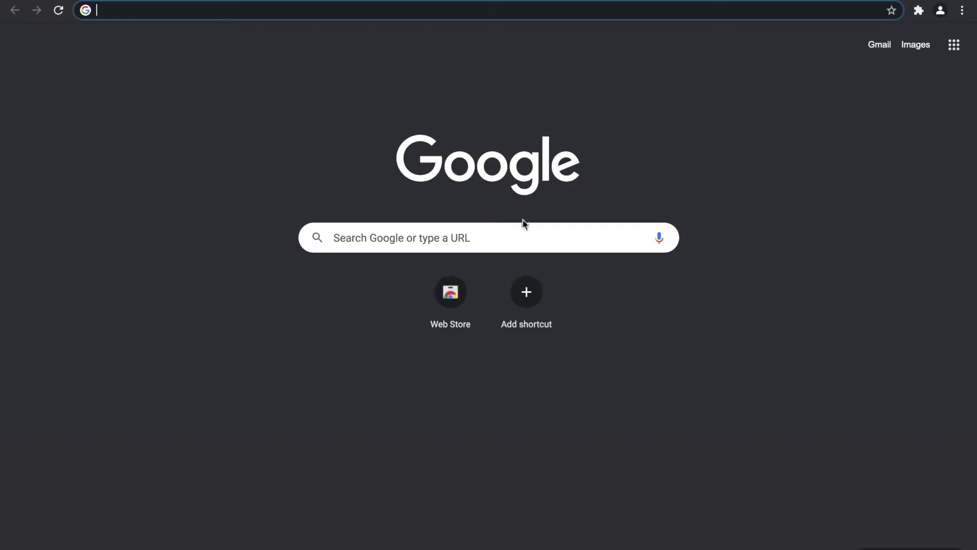
Step: Search Google for 'metamask' and open the official MetaMask website
{"action": "left_click", "coordinate": [488, 237]}
{"action": "left_click", "coordinate": [665, 271]}
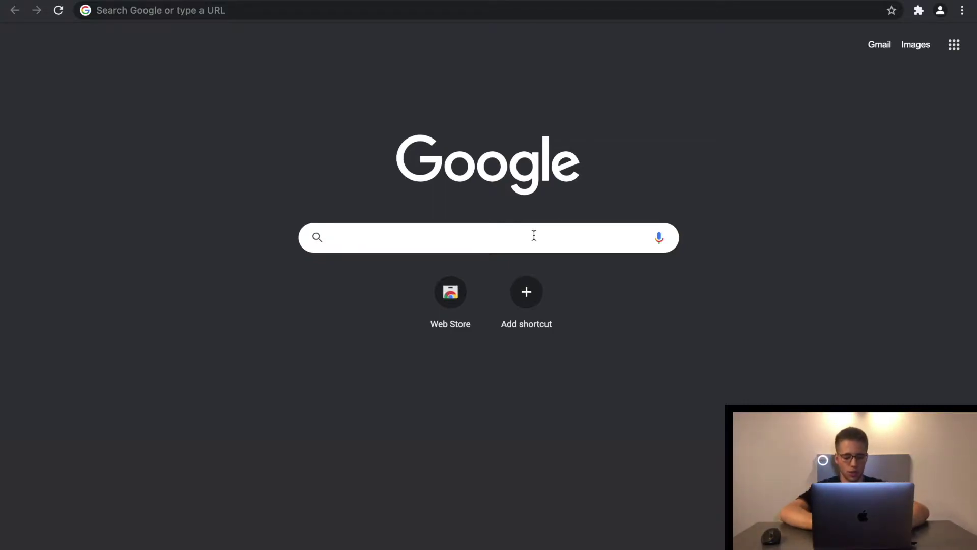
{"action": "type", "text": "metamask"}
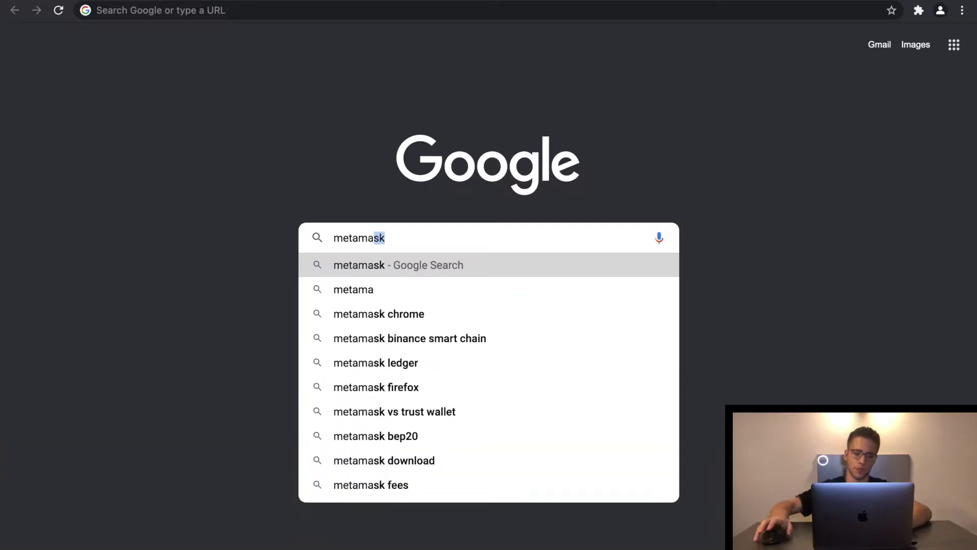
{"action": "key", "text": "Return"}
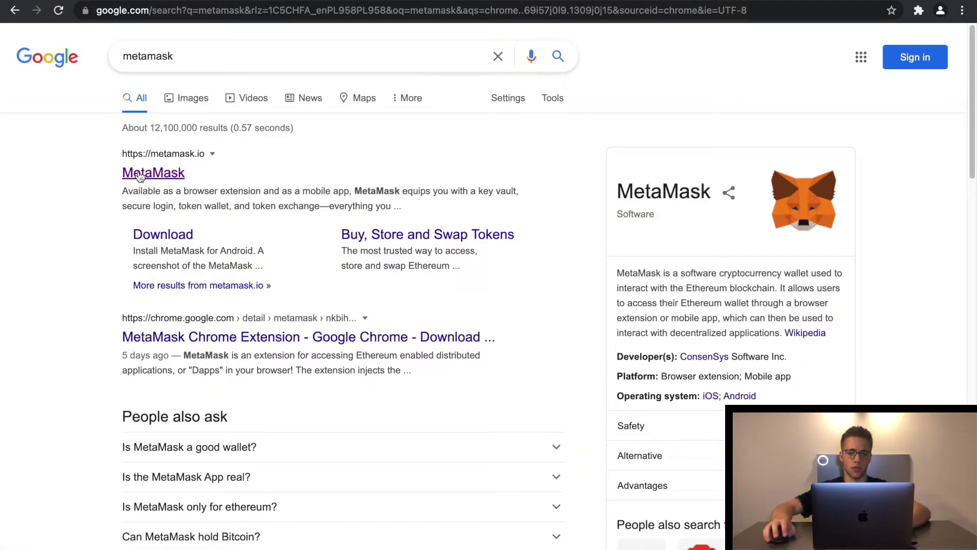
{"action": "left_click", "coordinate": [138, 174]}
Step: Install the MetaMask extension from the Chrome Web Store and begin its setup
{"action": "left_click", "coordinate": [245, 363]}
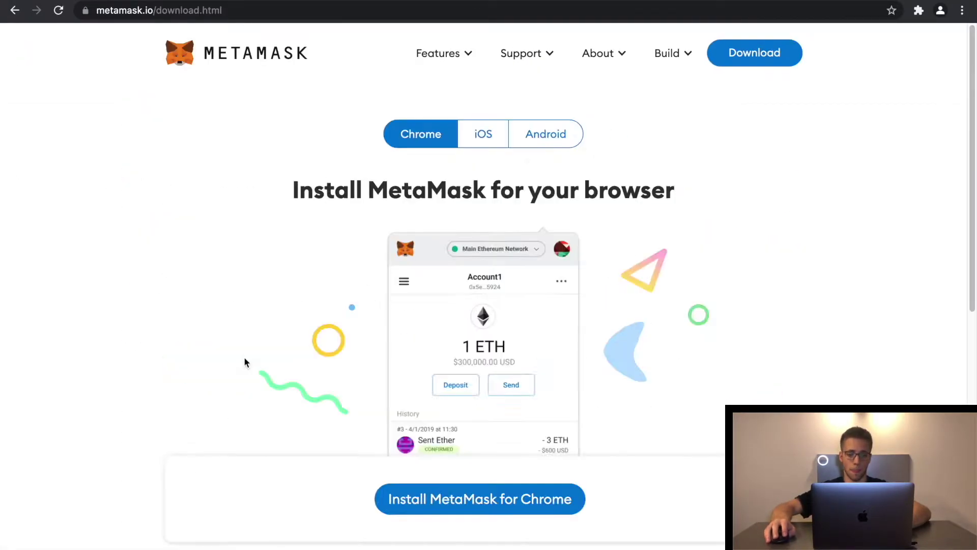
{"action": "left_click", "coordinate": [461, 504]}
{"action": "left_click", "coordinate": [775, 140]}
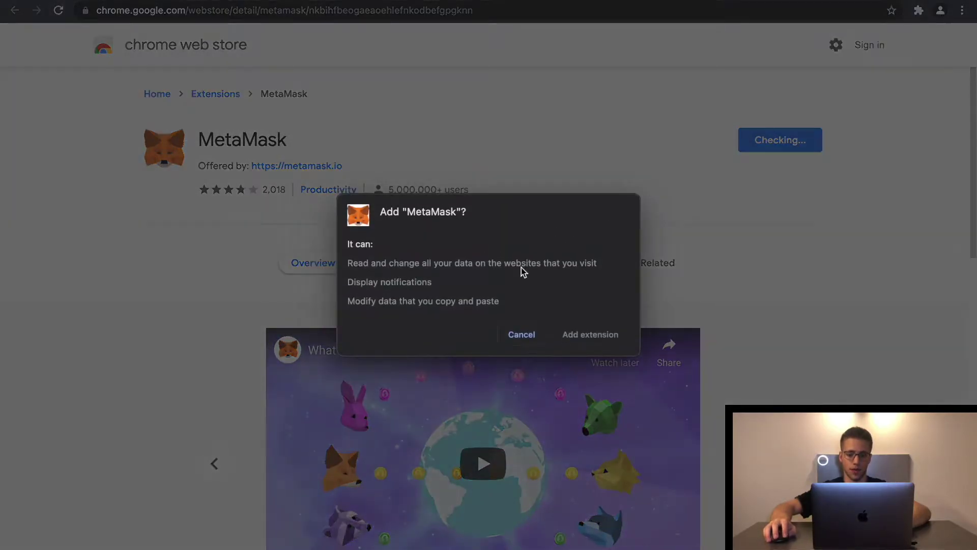
{"action": "left_click", "coordinate": [590, 334]}
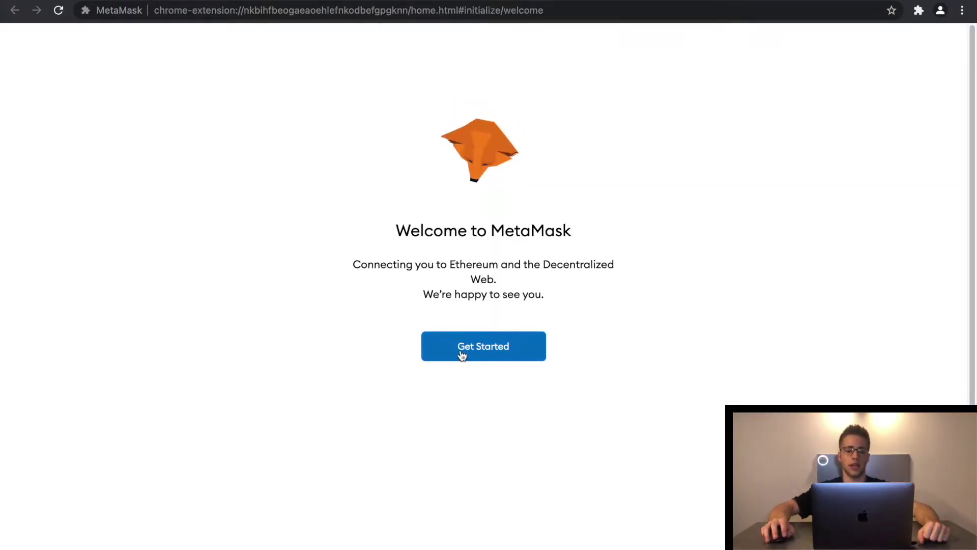
{"action": "left_click", "coordinate": [466, 348]}
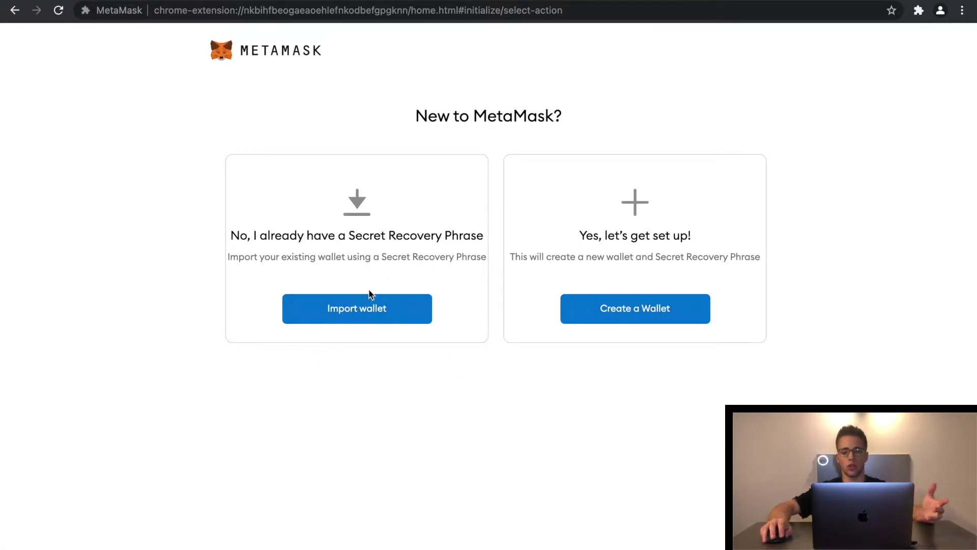
Step: Create a new wallet with a confirmed password and accepted Terms of Use
{"action": "left_click", "coordinate": [675, 306]}
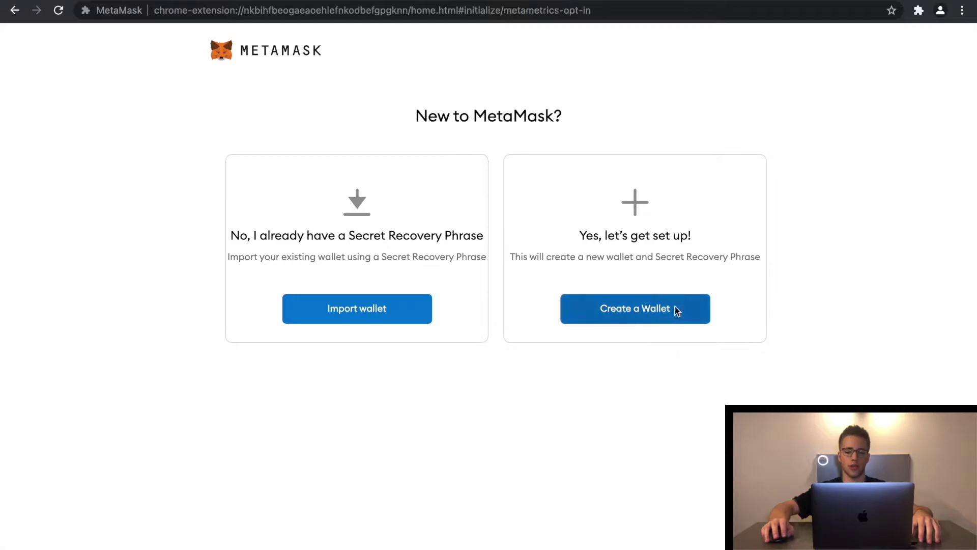
{"action": "left_click", "coordinate": [508, 418]}
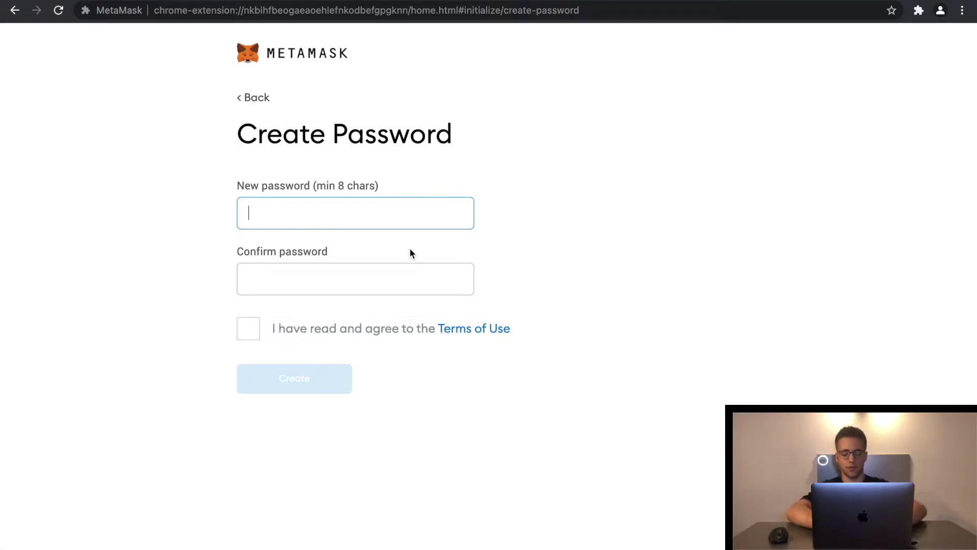
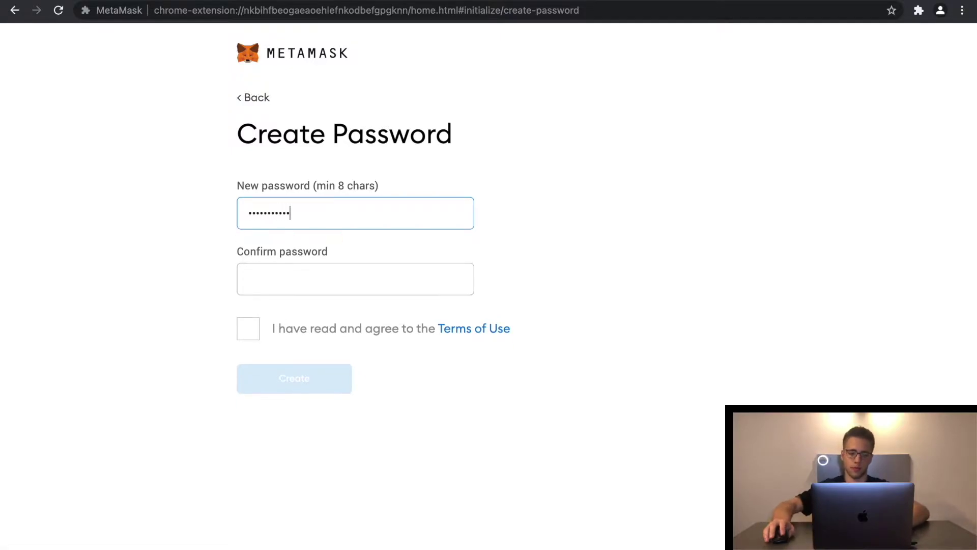
{"action": "left_click", "coordinate": [384, 288]}
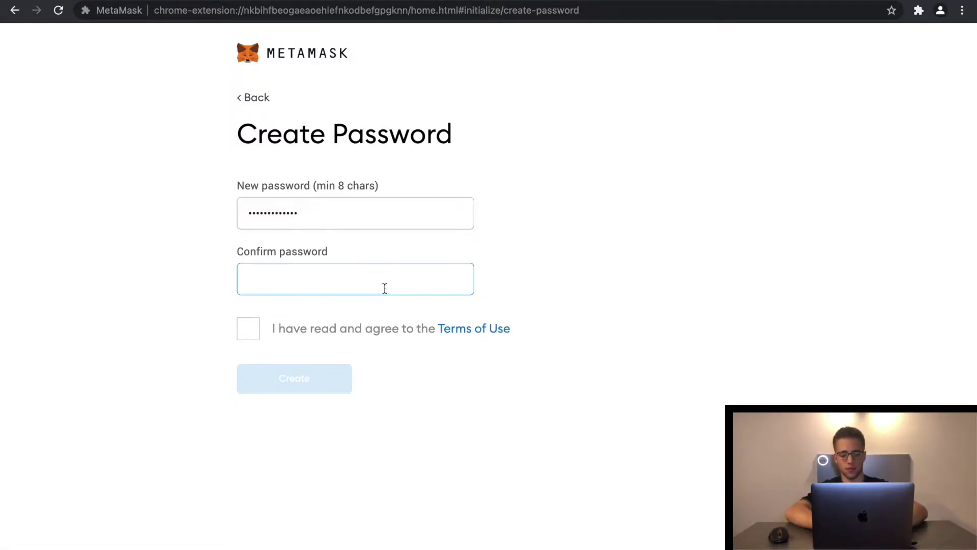
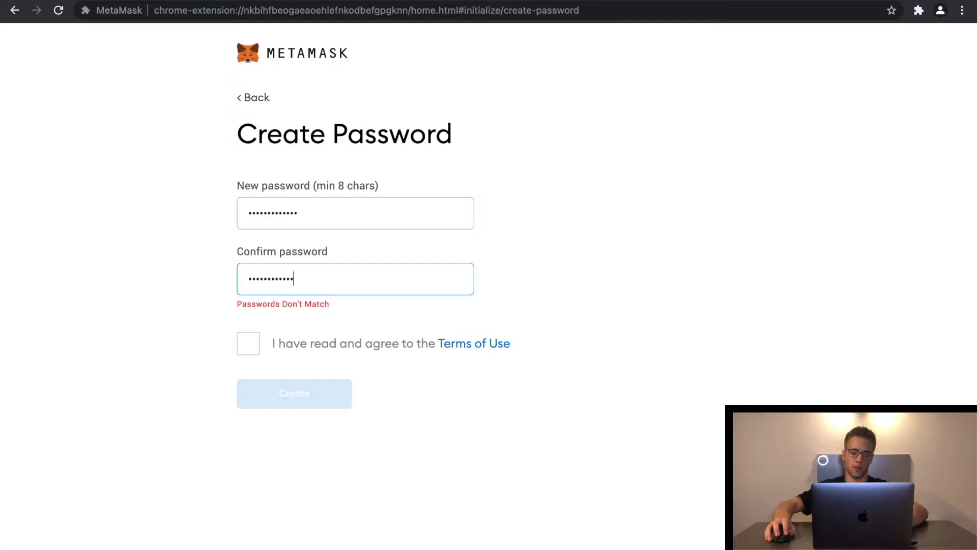
{"action": "left_click", "coordinate": [247, 329]}
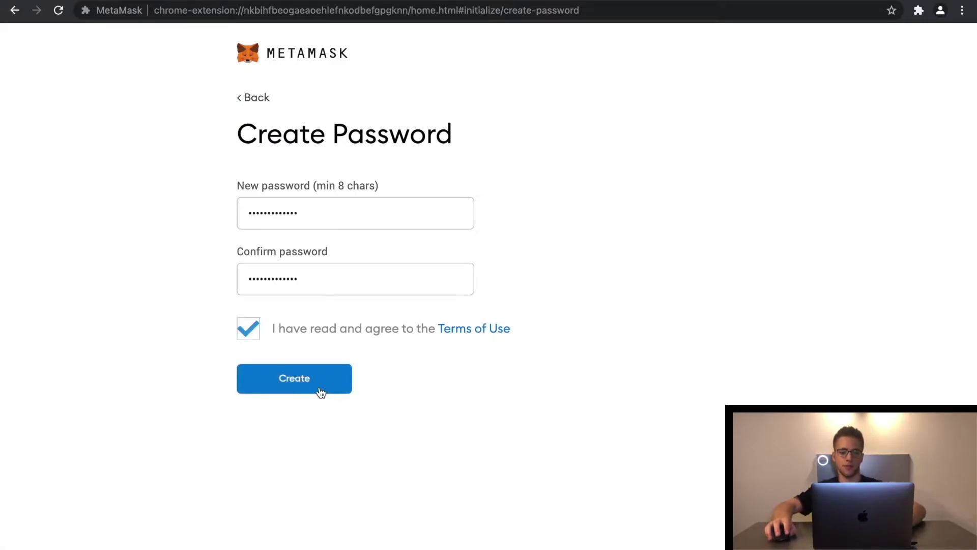
{"action": "left_click", "coordinate": [321, 379]}
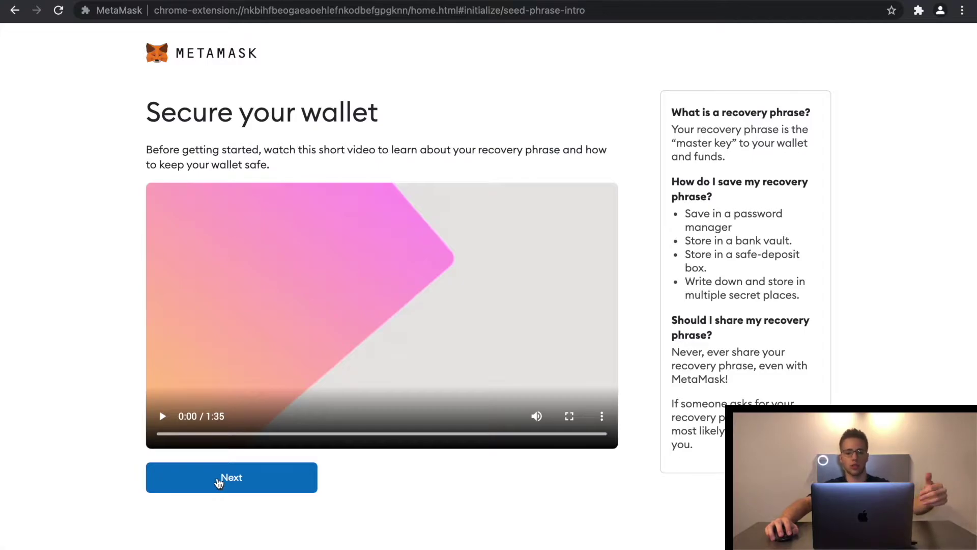
{"action": "left_click", "coordinate": [219, 482]}
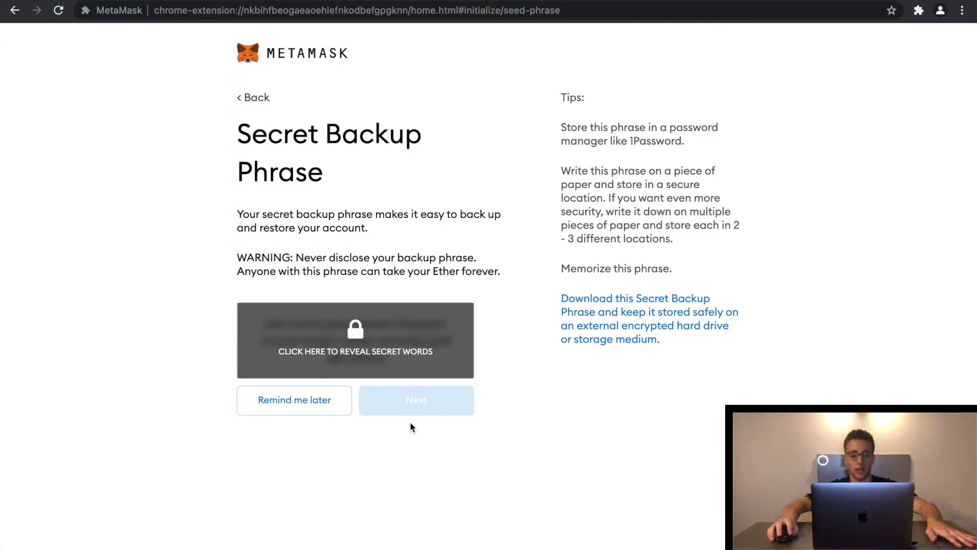
Step: Defer the Secret Backup Phrase with 'Remind me later' to reach Account 1
{"action": "left_click_drag", "start_coordinate": [253, 137], "coordinate": [330, 167]}
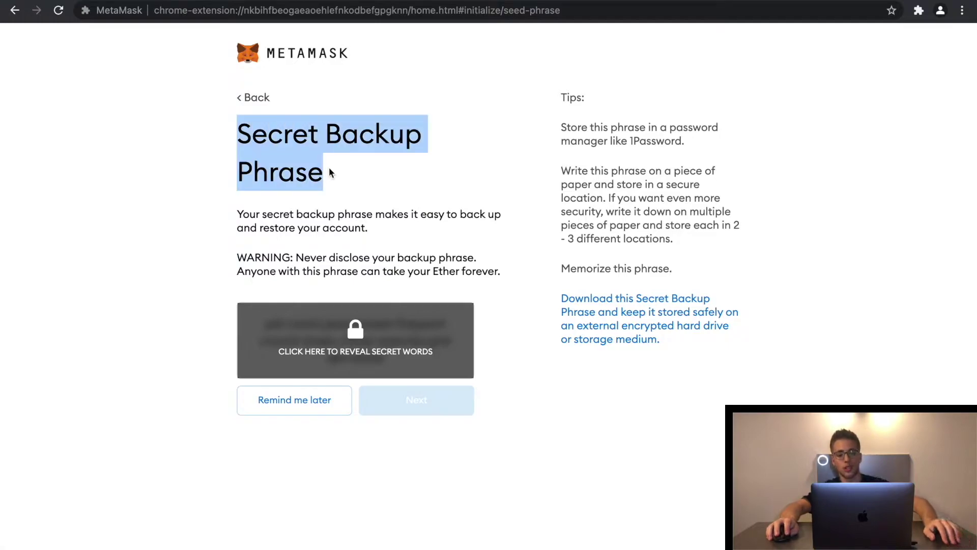
{"action": "left_click", "coordinate": [335, 179]}
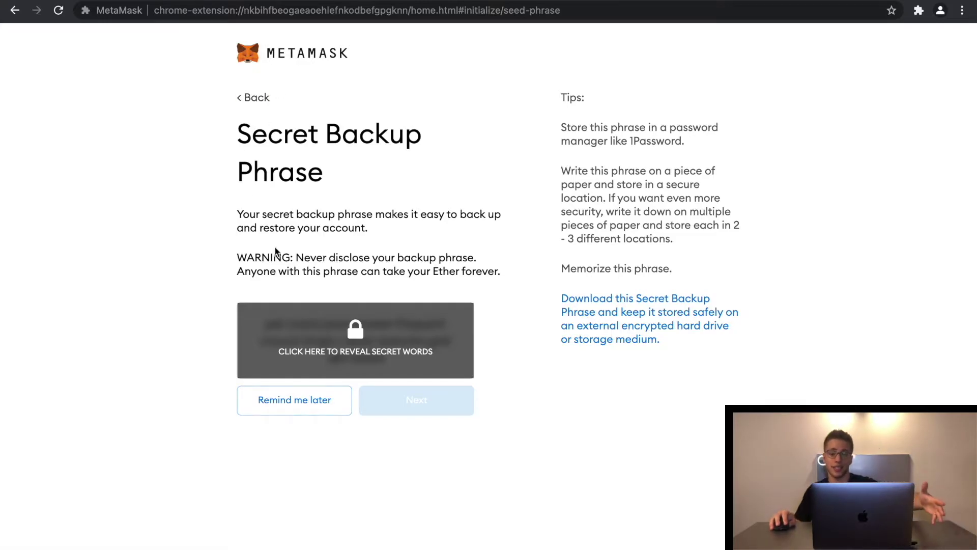
{"action": "left_click", "coordinate": [308, 405]}
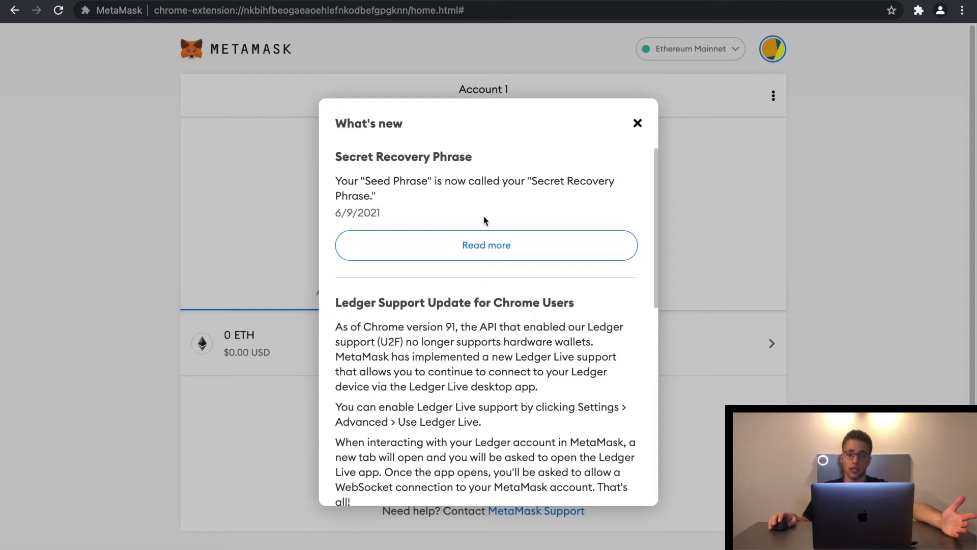
{"action": "scroll", "coordinate": [352, 305], "scroll_direction": "down", "scroll_amount": 10}
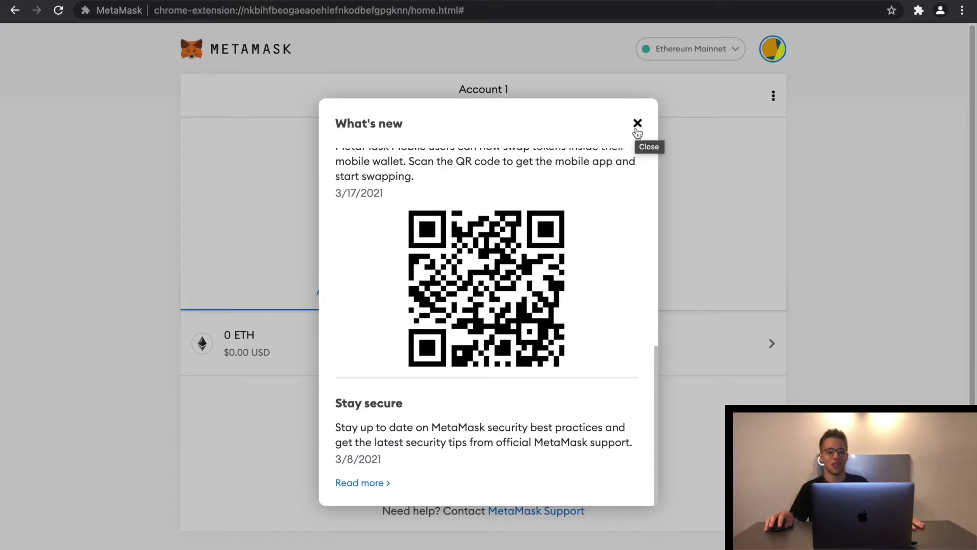
Step: Close the What's new notice and go to the Add Tokens page
{"action": "left_click", "coordinate": [638, 123]}
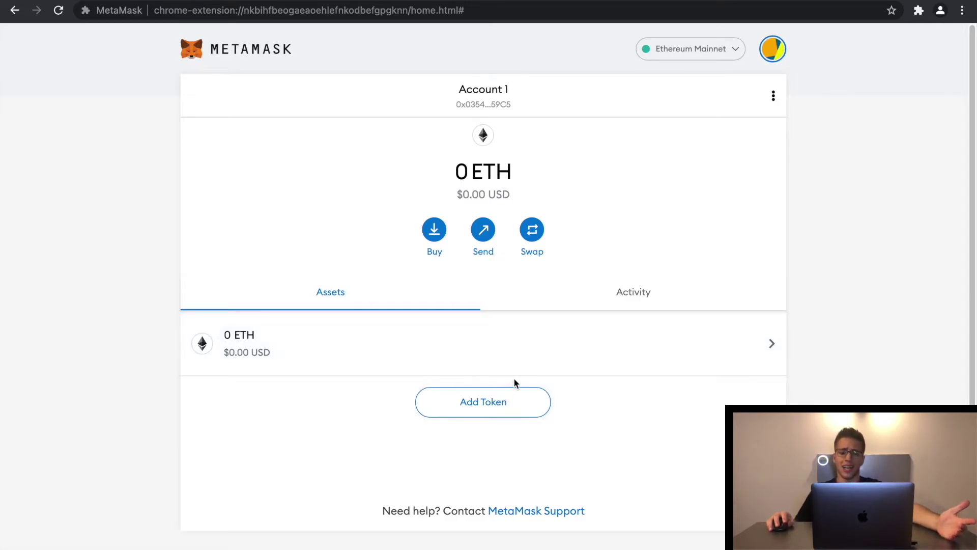
{"action": "left_click", "coordinate": [504, 404]}
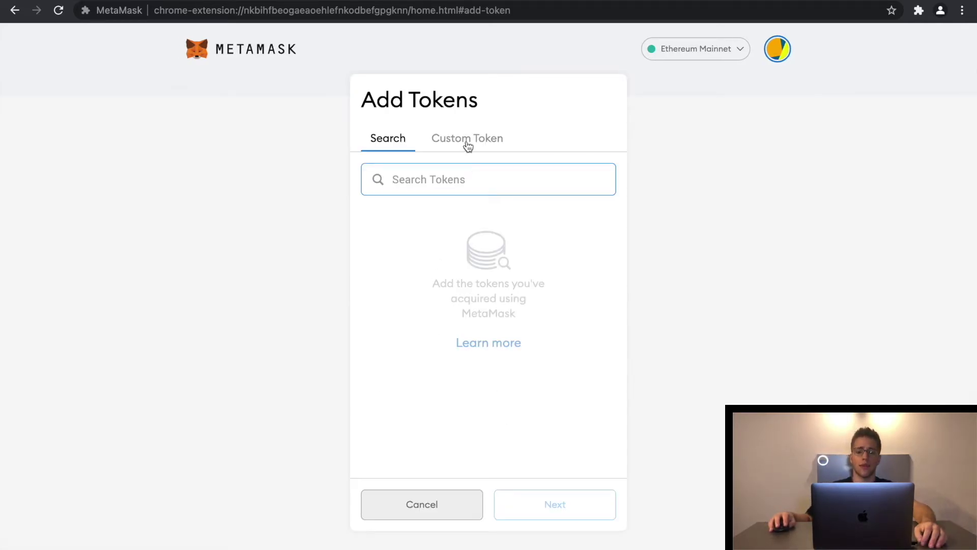
Step: Switch Add Tokens to the Custom Token form and start a new browser tab
{"action": "left_click", "coordinate": [465, 143]}
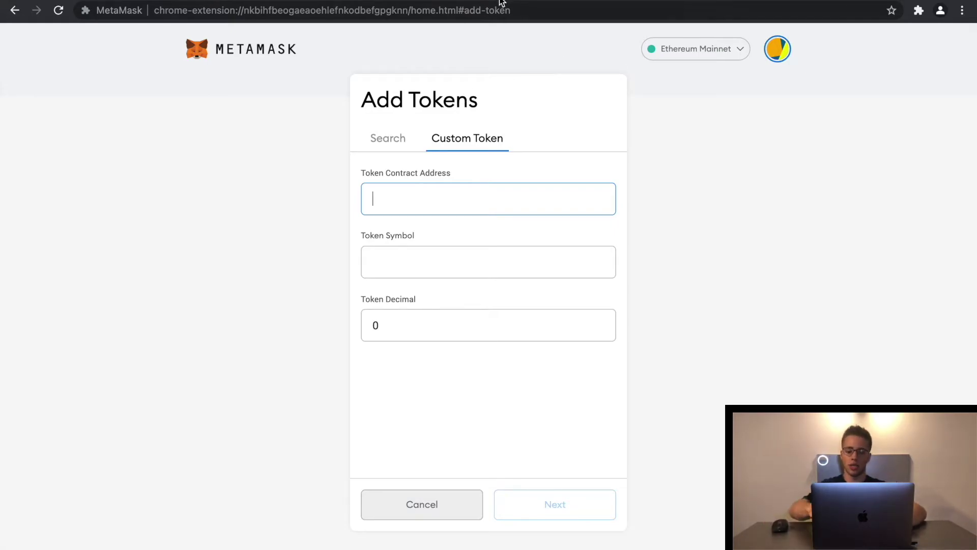
{"action": "key", "text": "ctrl+t"}
{"action": "type", "text": "coin"}
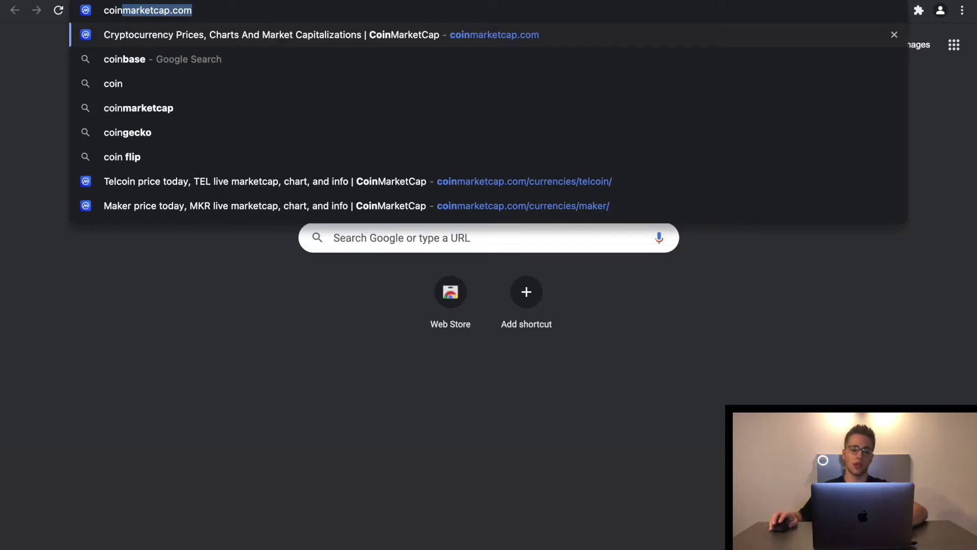
Step: Go to coinmarketcap.com and browse the coin list to TerraUSD's details page
{"action": "key", "text": "Return"}
{"action": "scroll", "coordinate": [78, 329], "scroll_direction": "down", "scroll_amount": 8}
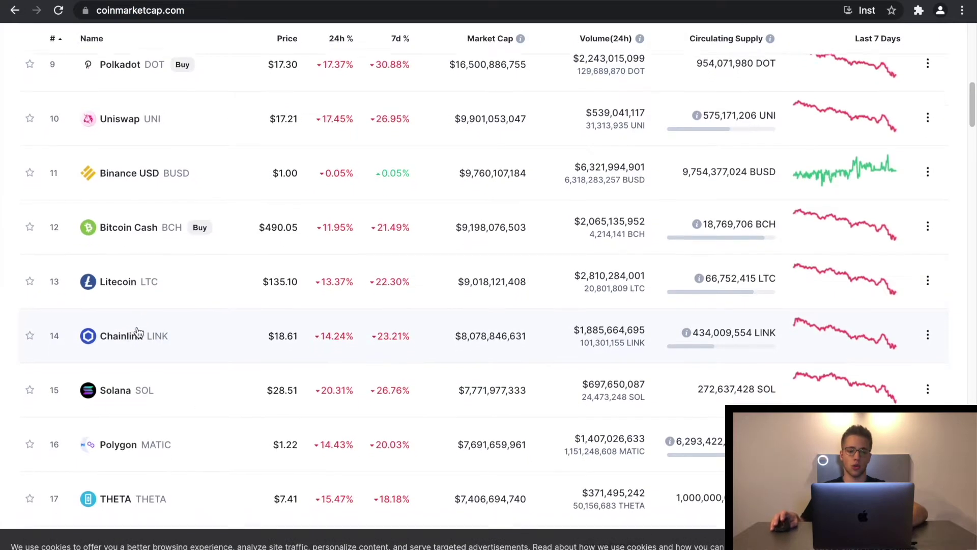
{"action": "scroll", "coordinate": [137, 330], "scroll_direction": "down", "scroll_amount": 5}
{"action": "scroll", "coordinate": [154, 305], "scroll_direction": "down", "scroll_amount": 4}
{"action": "scroll", "coordinate": [276, 275], "scroll_direction": "down", "scroll_amount": 5}
{"action": "scroll", "coordinate": [167, 312], "scroll_direction": "down", "scroll_amount": 2}
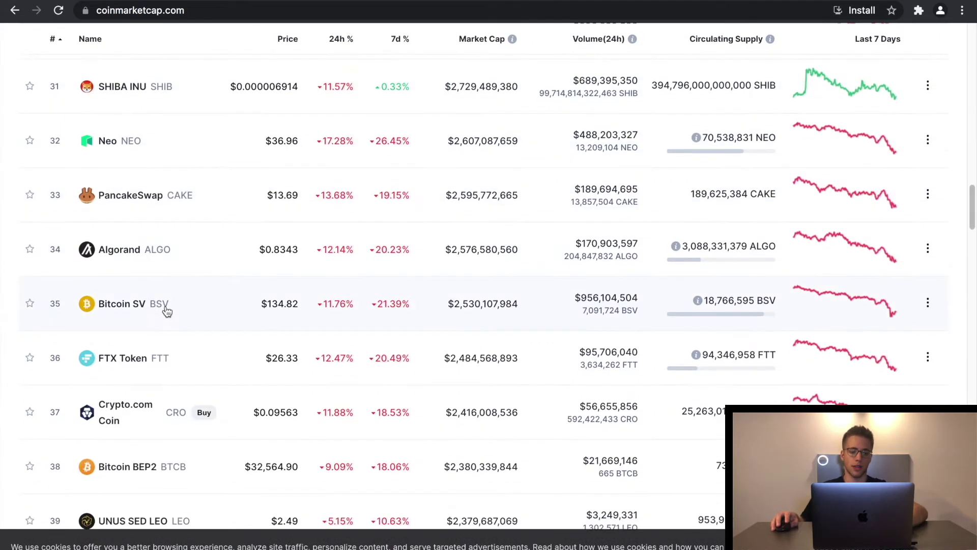
{"action": "scroll", "coordinate": [168, 312], "scroll_direction": "down", "scroll_amount": 5}
{"action": "left_click", "coordinate": [125, 319]}
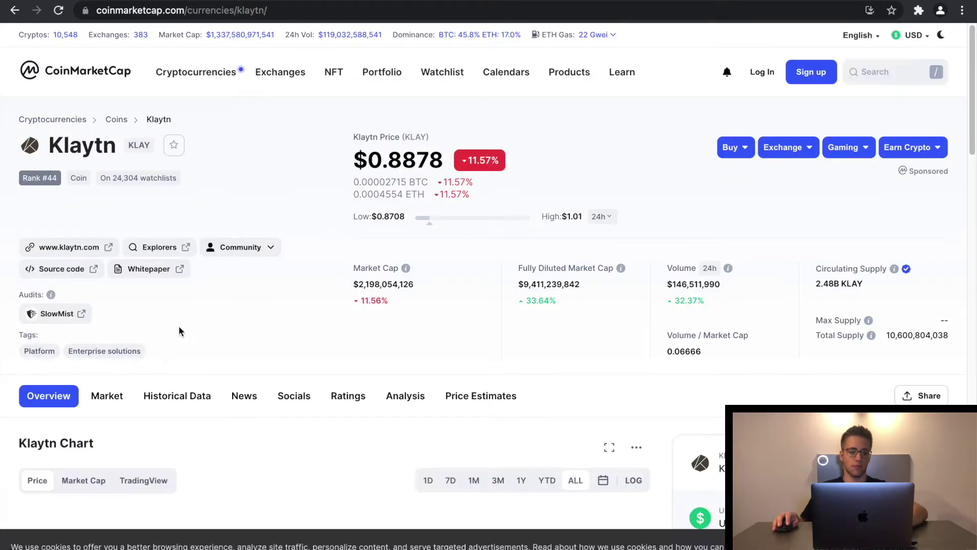
{"action": "left_click", "coordinate": [16, 10]}
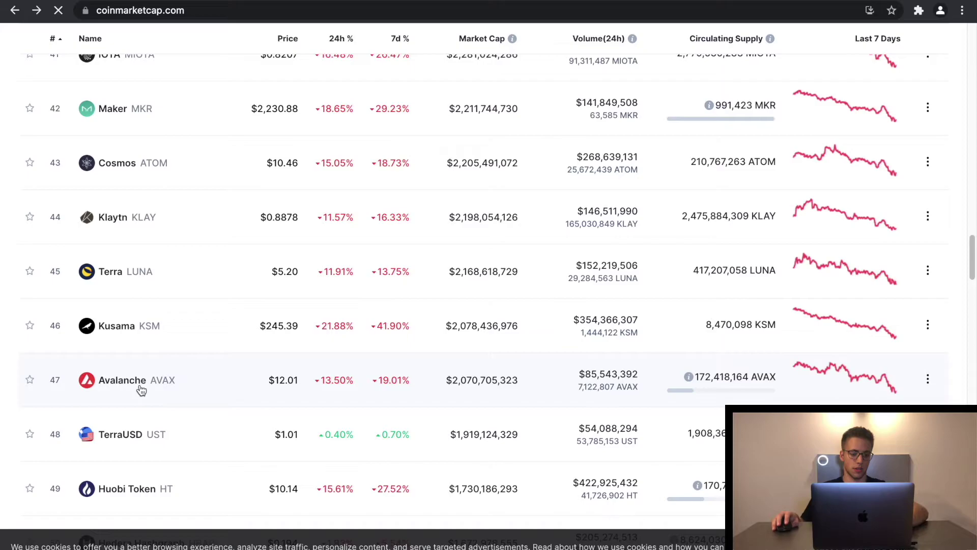
{"action": "left_click", "coordinate": [123, 380]}
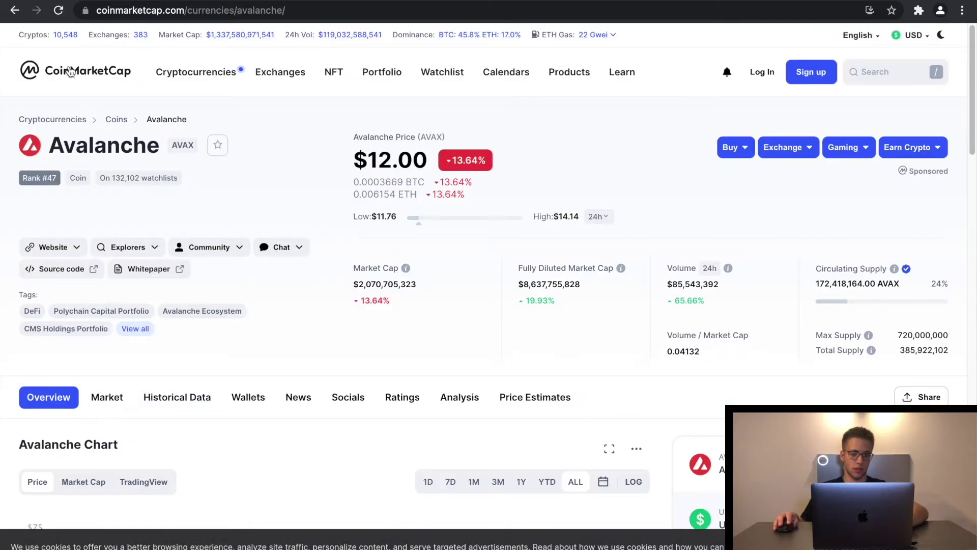
{"action": "left_click", "coordinate": [15, 9]}
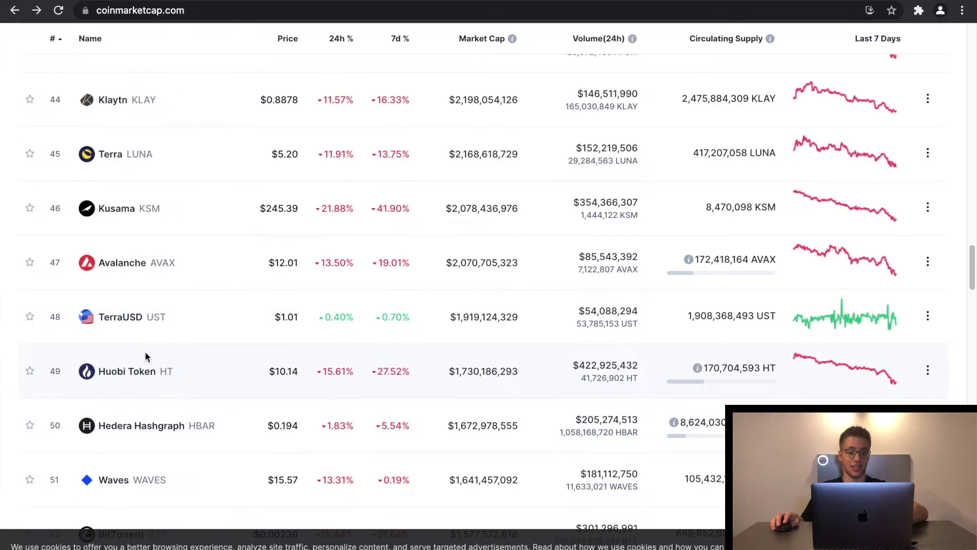
{"action": "left_click", "coordinate": [222, 325]}
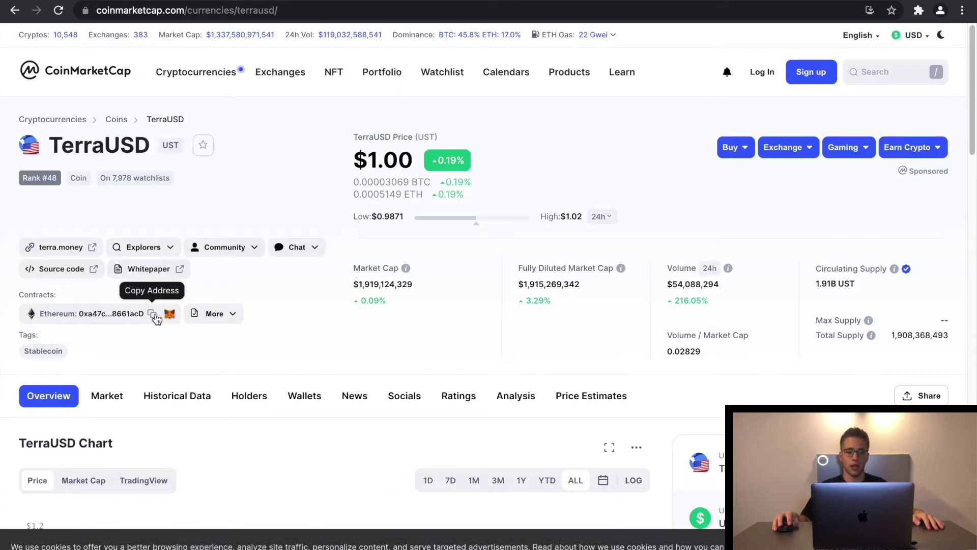
Step: Paste TerraUSD's Ethereum contract address into MetaMask's Custom Token form and proceed
{"action": "left_click", "coordinate": [152, 313]}
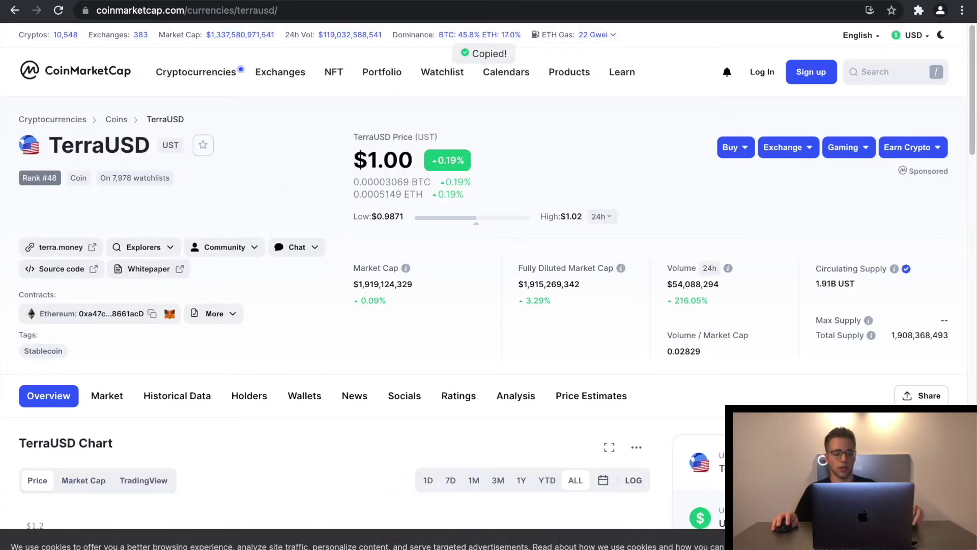
{"action": "key", "text": "ctrl+Tab"}
{"action": "key", "text": "ctrl+v"}
{"action": "left_click", "coordinate": [556, 508]}
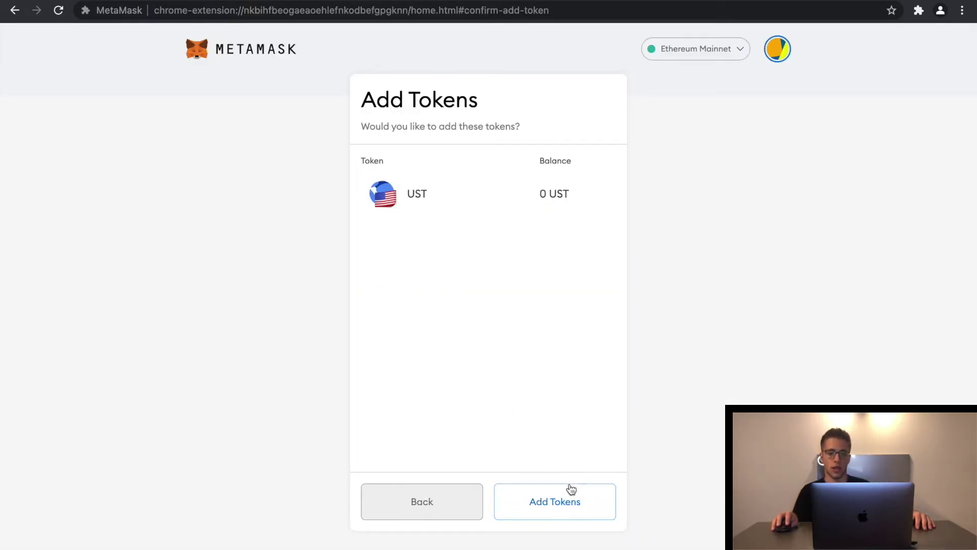
Step: Confirm adding UST so Account 1 lists 0 UST beside 0 ETH
{"action": "left_click", "coordinate": [563, 496]}
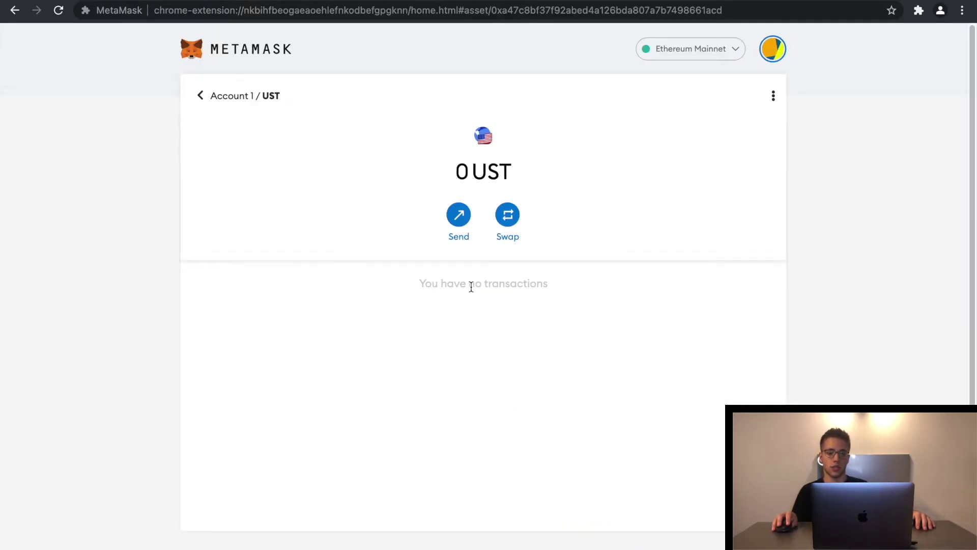
{"action": "left_click", "coordinate": [202, 97]}
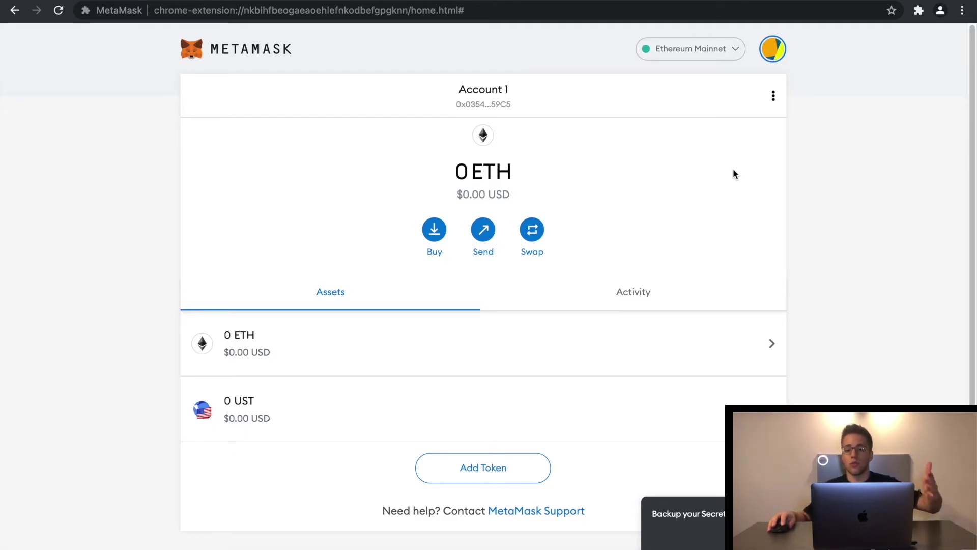
{"action": "left_click", "coordinate": [773, 49]}
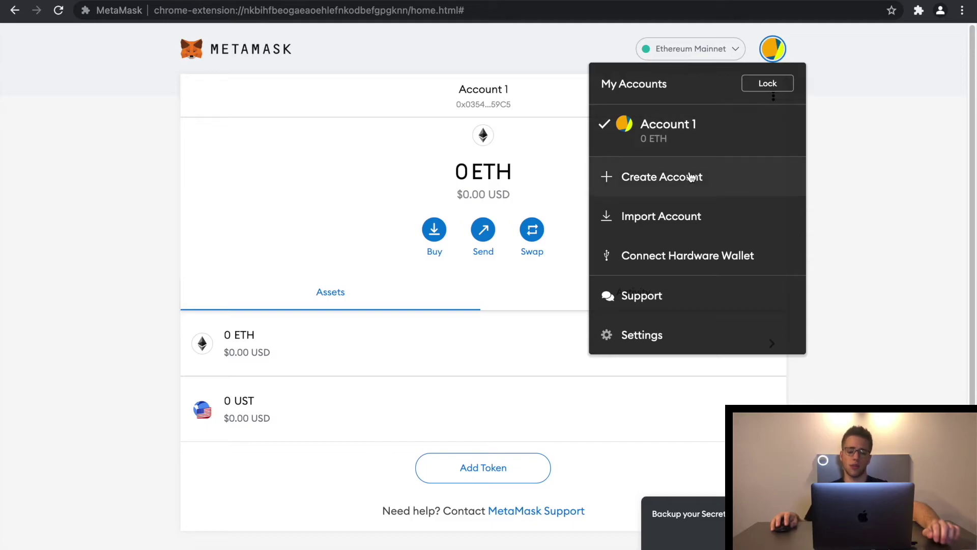
Step: Create an account named 'test account', then switch back to Account 1
{"action": "left_click", "coordinate": [687, 177]}
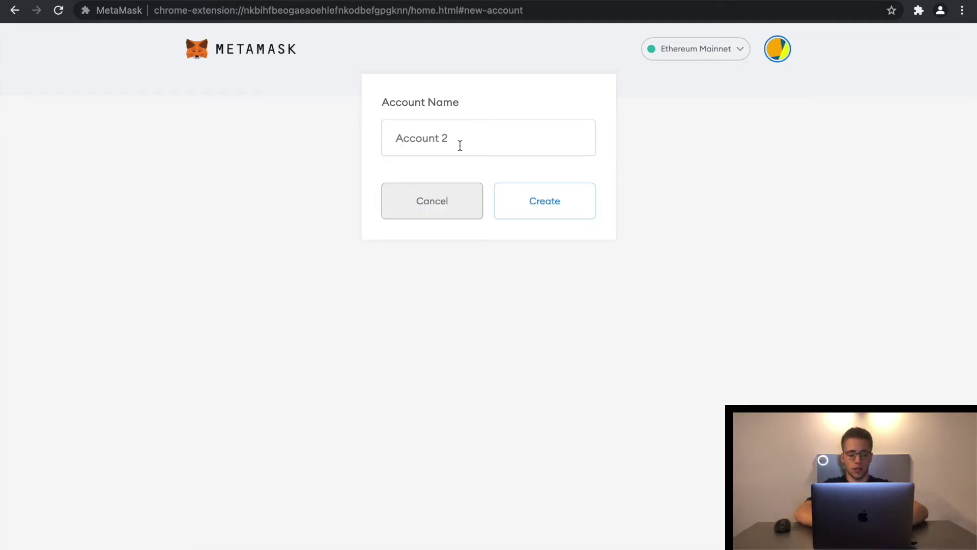
{"action": "type", "text": "cco"}
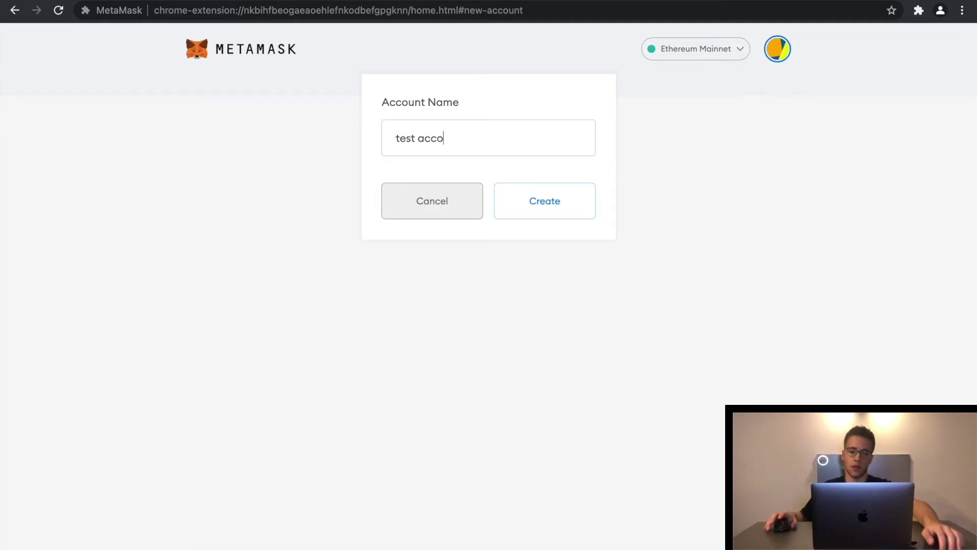
{"action": "type", "text": "unt"}
{"action": "left_click", "coordinate": [557, 199]}
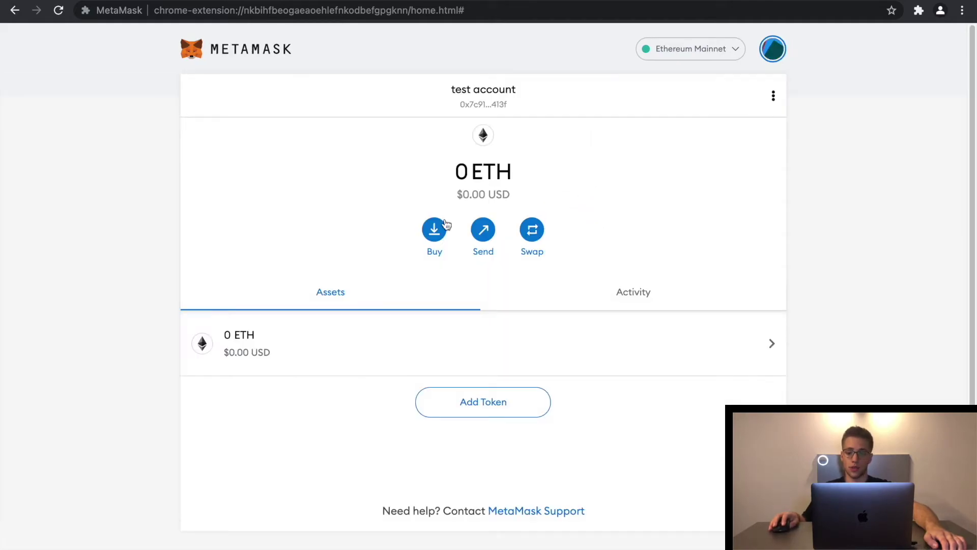
{"action": "left_click", "coordinate": [773, 48]}
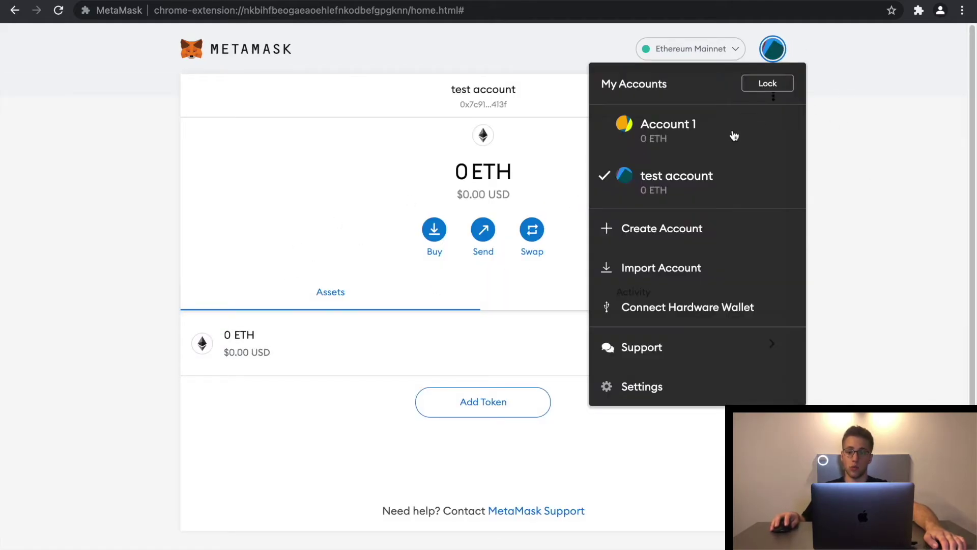
{"action": "left_click", "coordinate": [671, 123]}
Step: Look over the networks list and the accounts list, then close both
{"action": "left_click", "coordinate": [690, 48]}
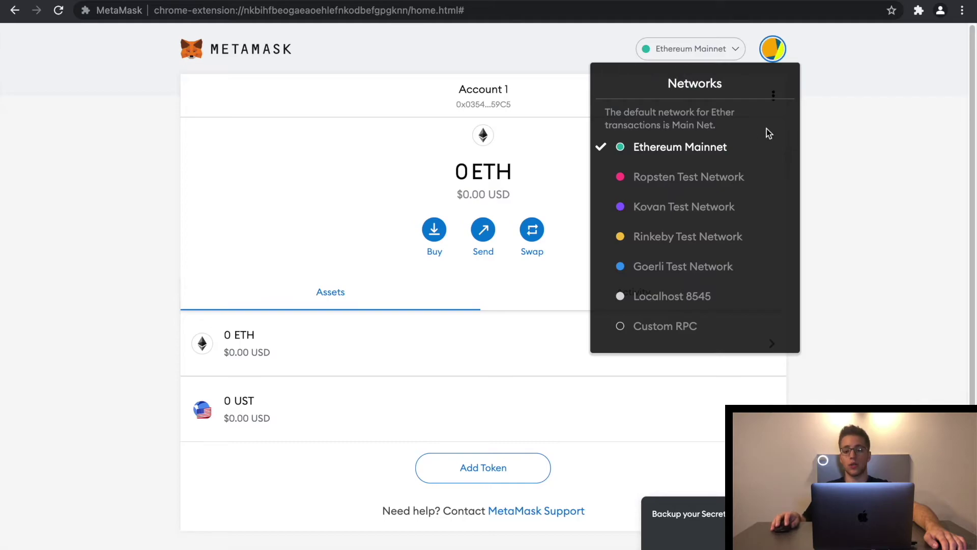
{"action": "mouse_move", "coordinate": [672, 296]}
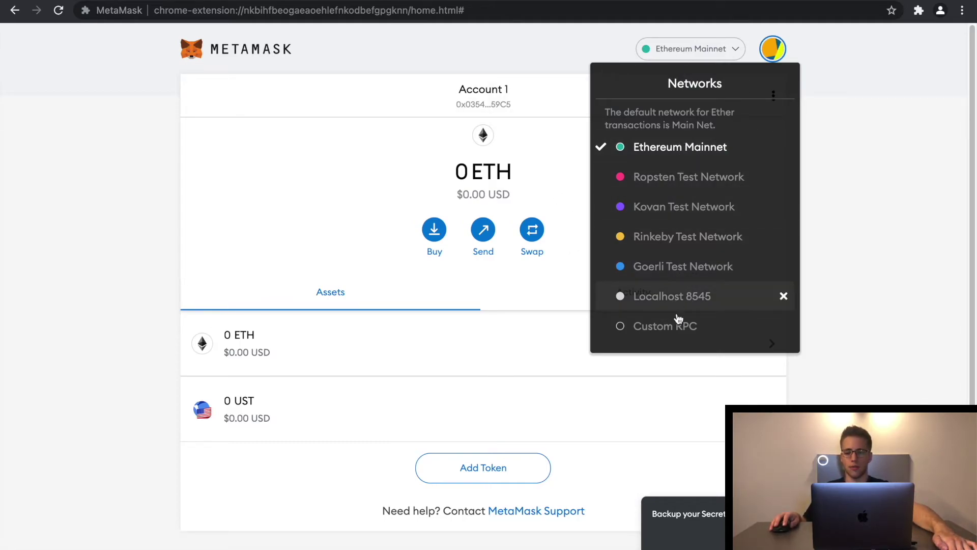
{"action": "left_click", "coordinate": [853, 132]}
{"action": "left_click", "coordinate": [775, 54]}
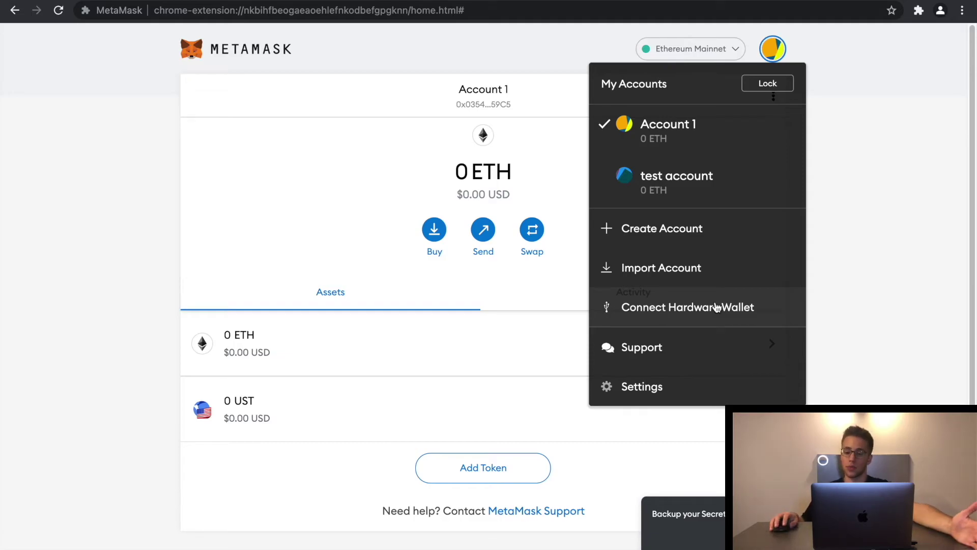
{"action": "left_click", "coordinate": [841, 276]}
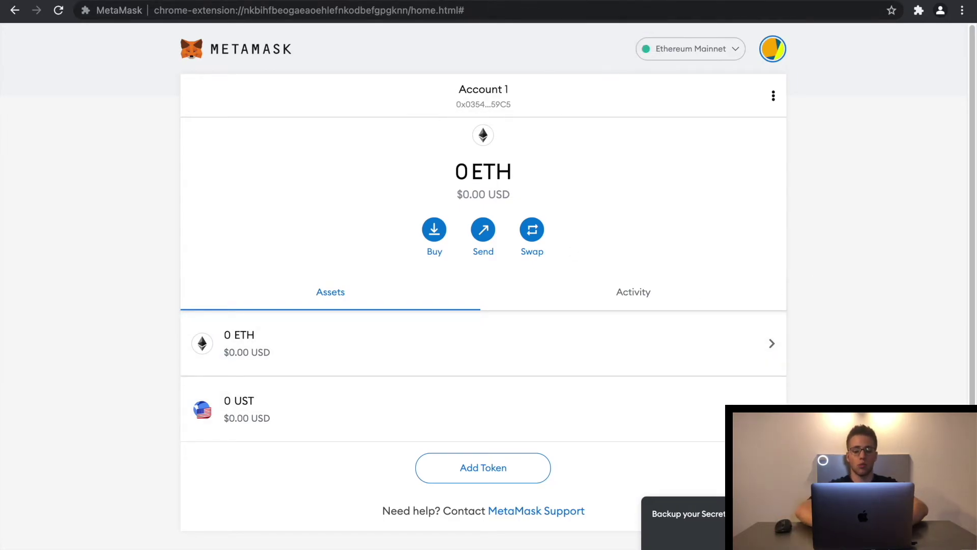
Step: Search Google for 'uniswap' in a new tab and open the official Uniswap homepage
{"action": "key", "text": "ctrl+t"}
{"action": "type", "text": "uniswap"}
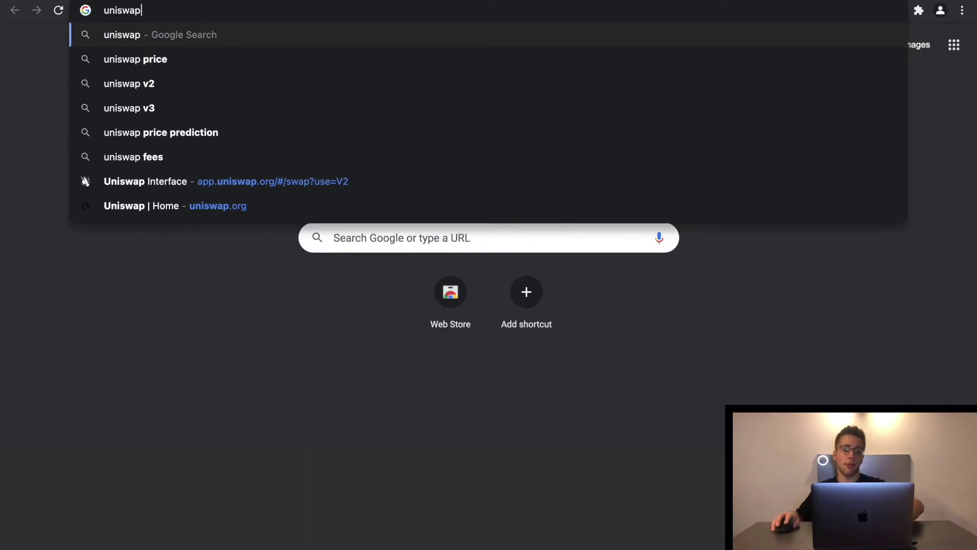
{"action": "key", "text": "Return"}
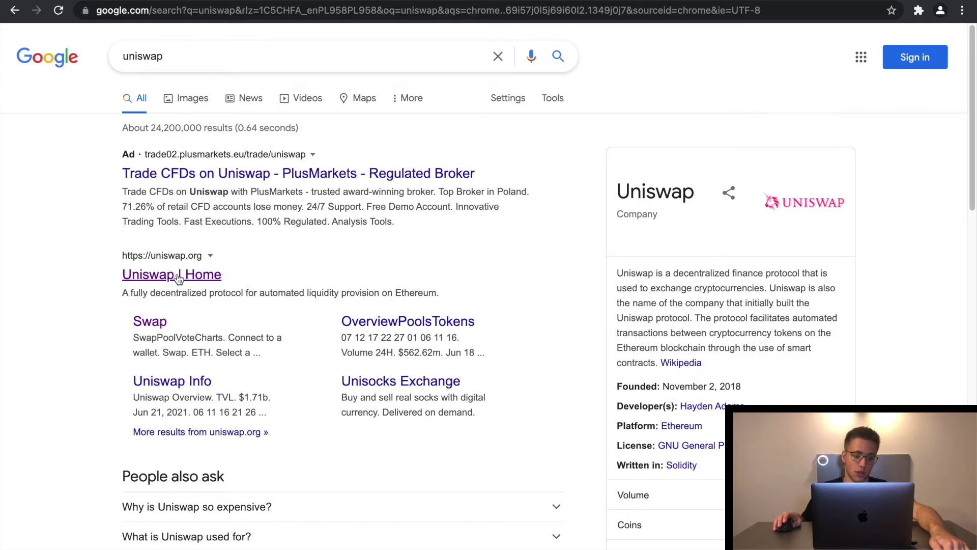
{"action": "scroll", "coordinate": [67, 328], "scroll_direction": "down", "scroll_amount": 5}
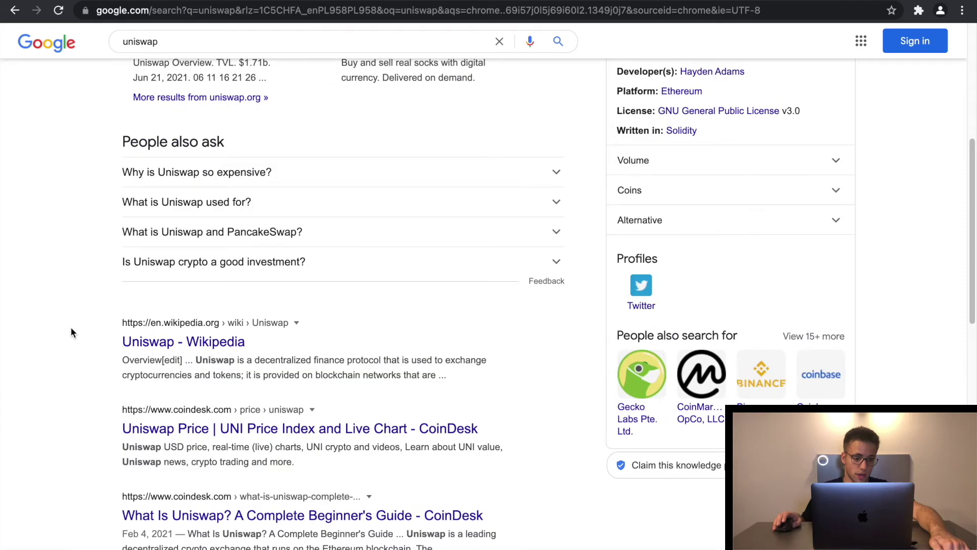
{"action": "scroll", "coordinate": [71, 326], "scroll_direction": "down", "scroll_amount": 4}
{"action": "scroll", "coordinate": [90, 376], "scroll_direction": "up", "scroll_amount": 10}
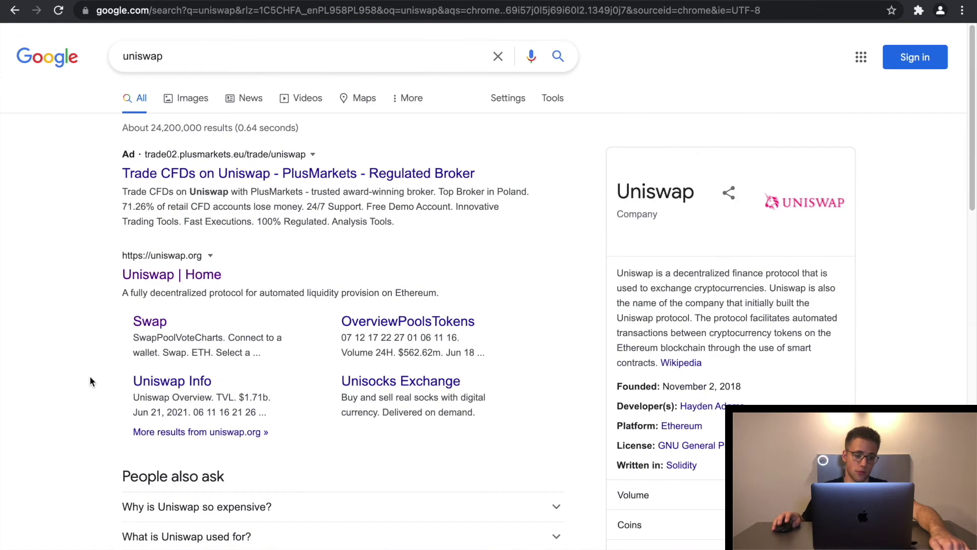
{"action": "left_click", "coordinate": [151, 277]}
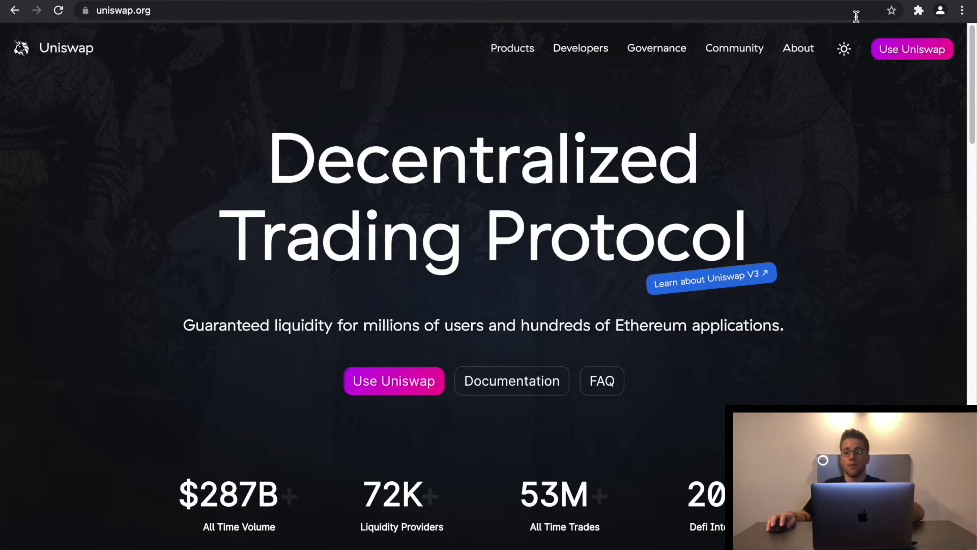
Step: Launch the Uniswap swap app and connect MetaMask with only Account 1 selected
{"action": "left_click", "coordinate": [912, 49]}
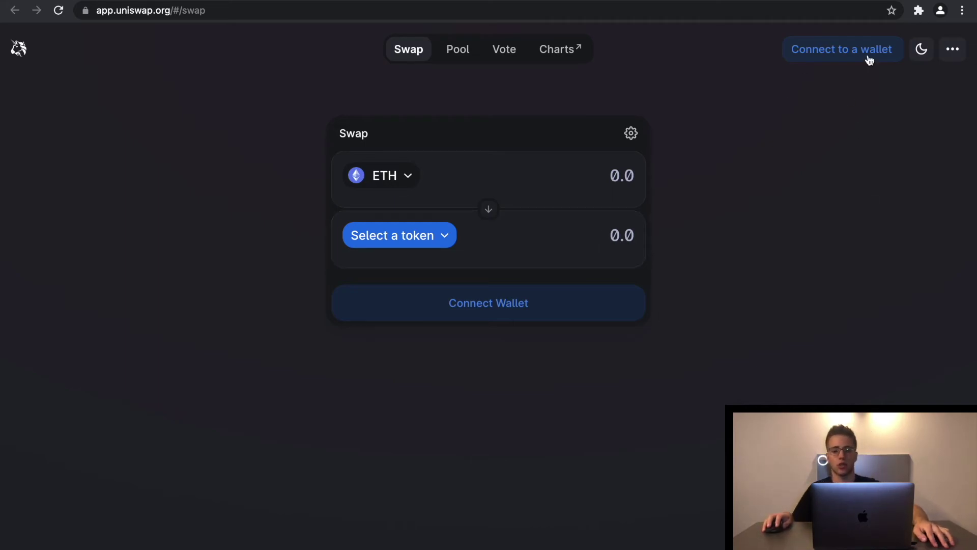
{"action": "left_click", "coordinate": [840, 54]}
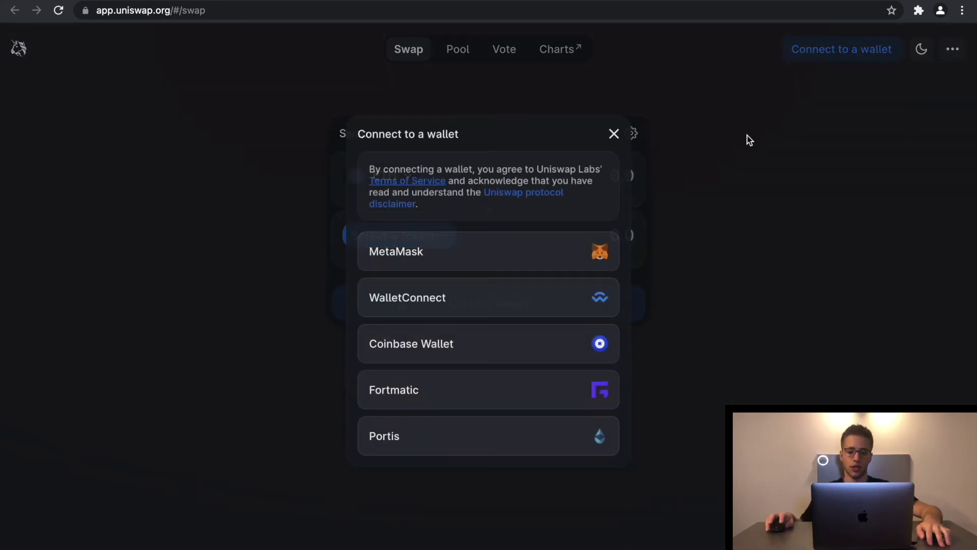
{"action": "left_click", "coordinate": [526, 255]}
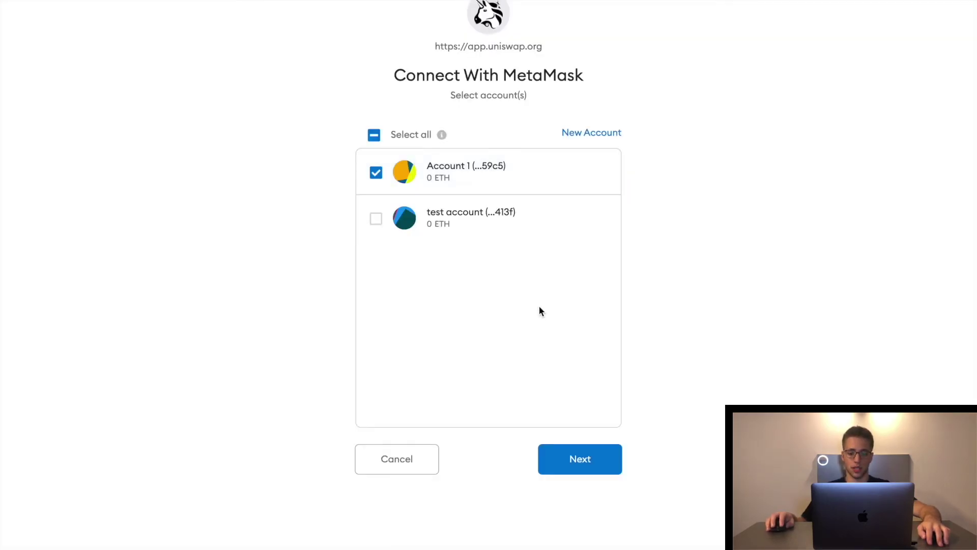
{"action": "left_click", "coordinate": [497, 218]}
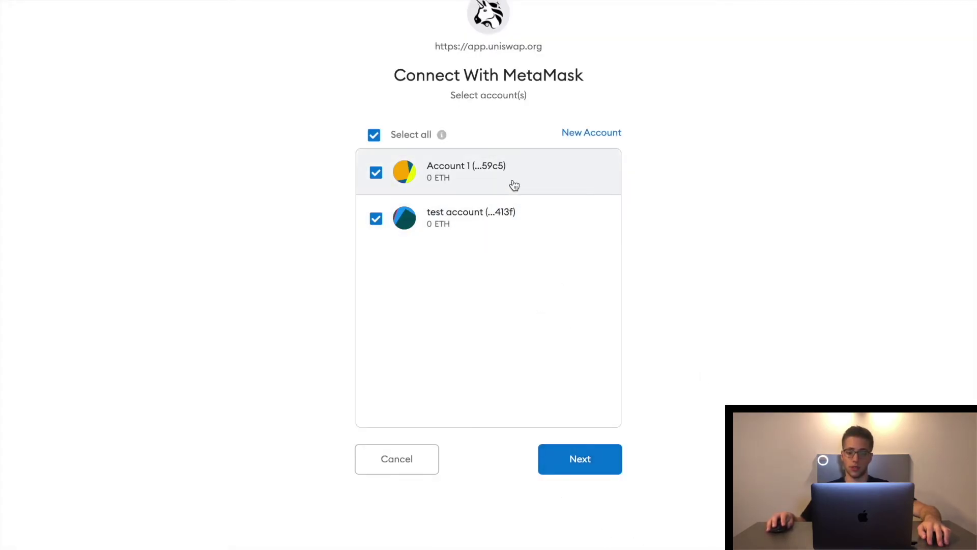
{"action": "left_click", "coordinate": [458, 219]}
{"action": "left_click", "coordinate": [581, 460]}
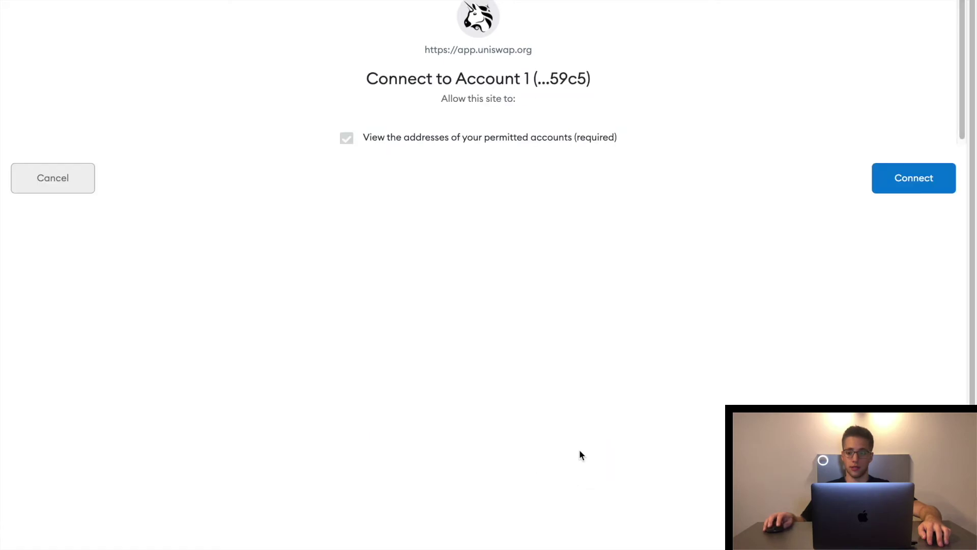
{"action": "left_click", "coordinate": [914, 178]}
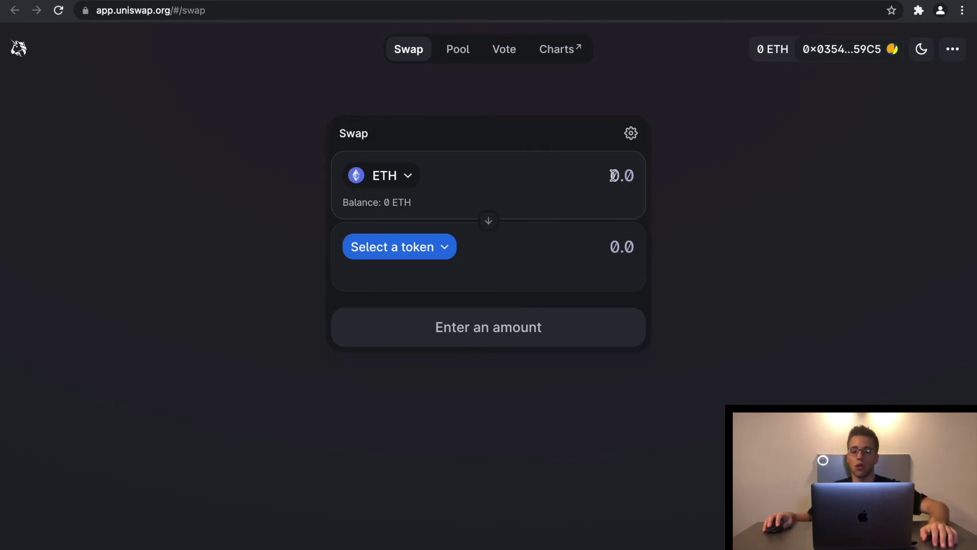
Step: Enter 0.5 ETH as the amount to sell and choose DAI to receive
{"action": "left_click", "coordinate": [614, 176]}
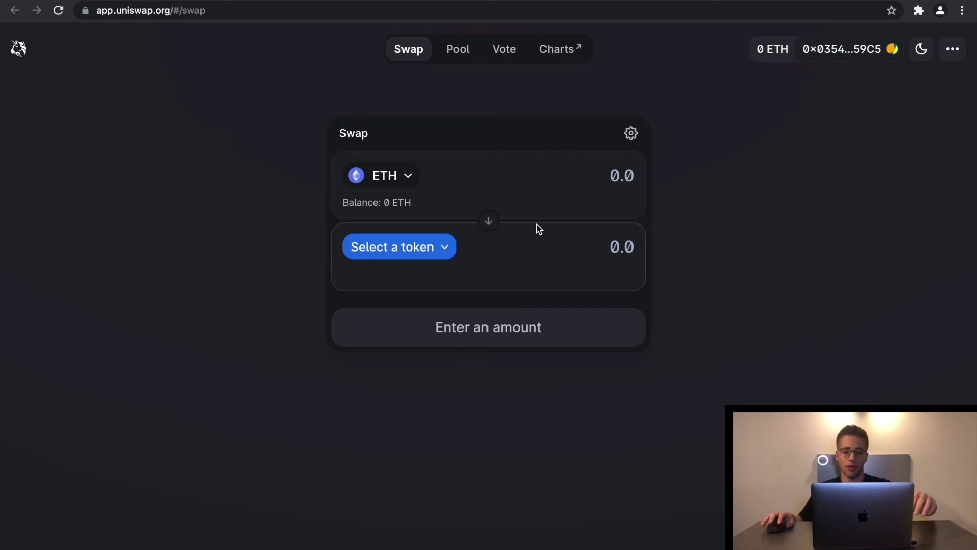
{"action": "type", "text": "1"}
{"action": "key", "text": "BackSpace"}
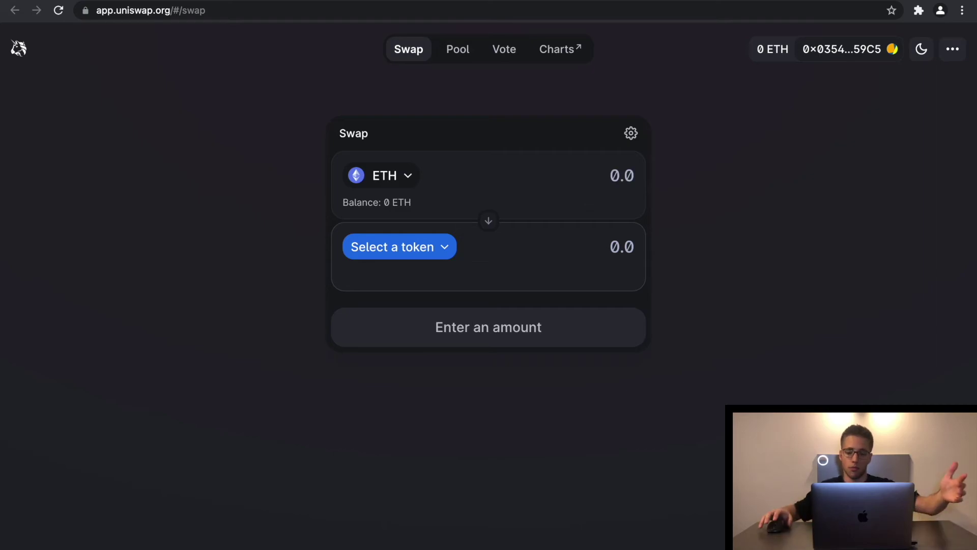
{"action": "type", "text": "0.5"}
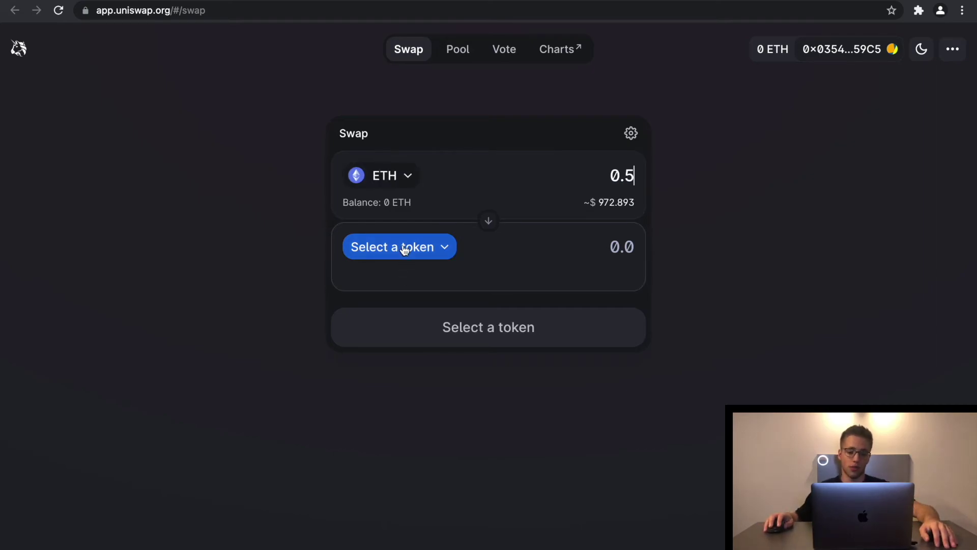
{"action": "left_click", "coordinate": [400, 247]}
{"action": "left_click", "coordinate": [456, 192]}
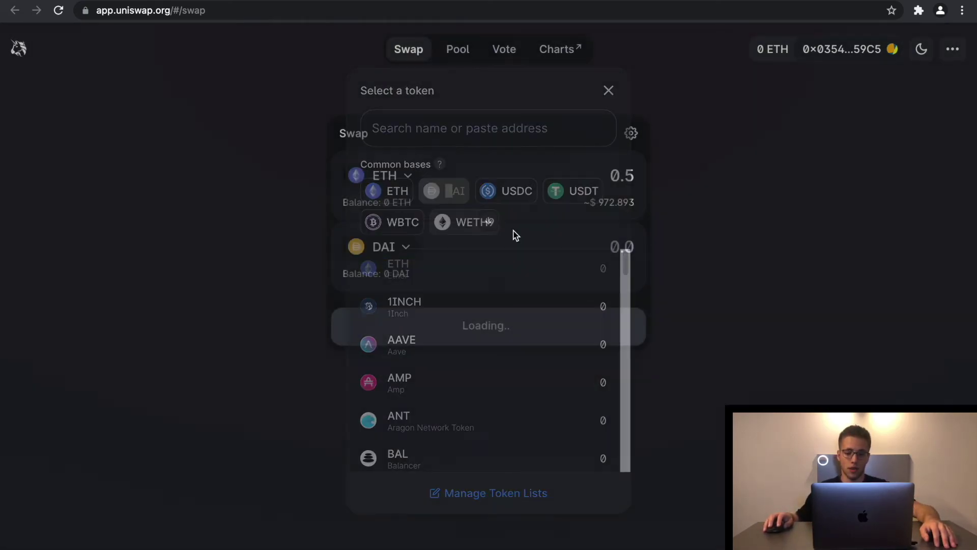
Step: Check the DAI output amount and browse the receive-token list before closing it
{"action": "left_click", "coordinate": [590, 252]}
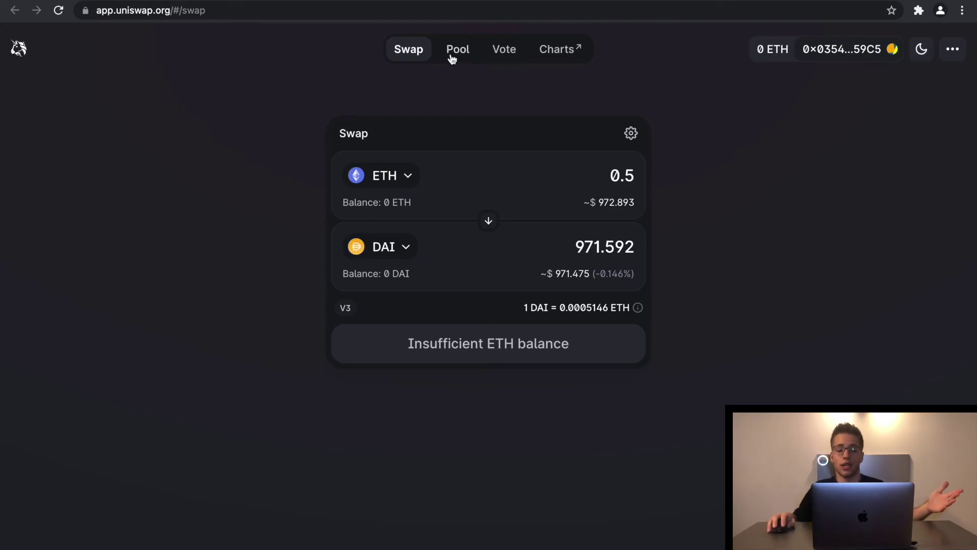
{"action": "left_click", "coordinate": [389, 247]}
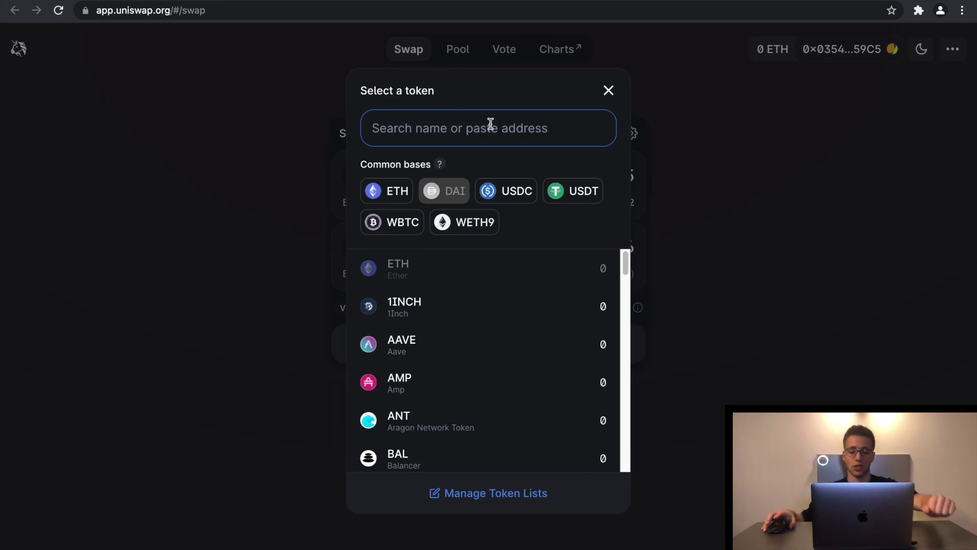
{"action": "left_click", "coordinate": [608, 91]}
Step: Return to MetaMask's Account 1 page showing 0 ETH and 0 UST
{"action": "left_click", "coordinate": [382, 3]}
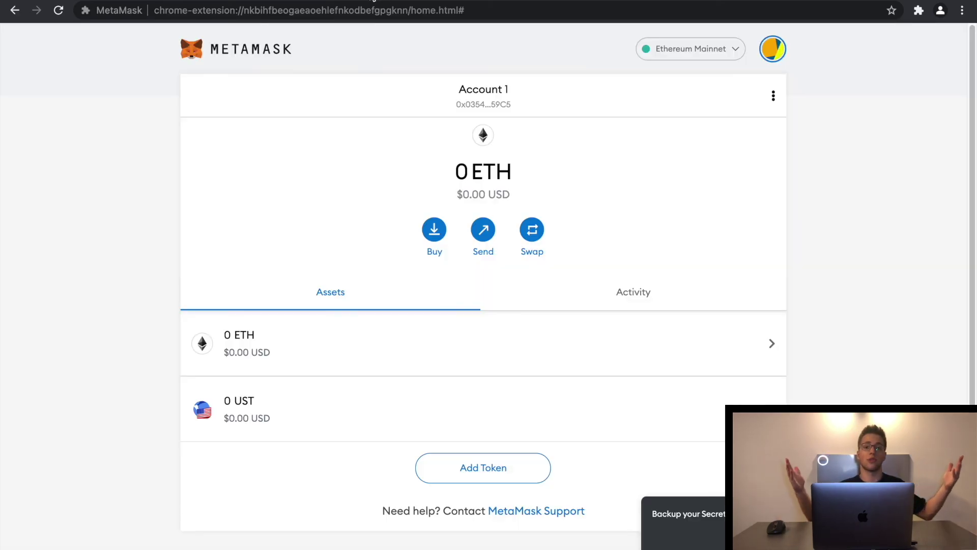